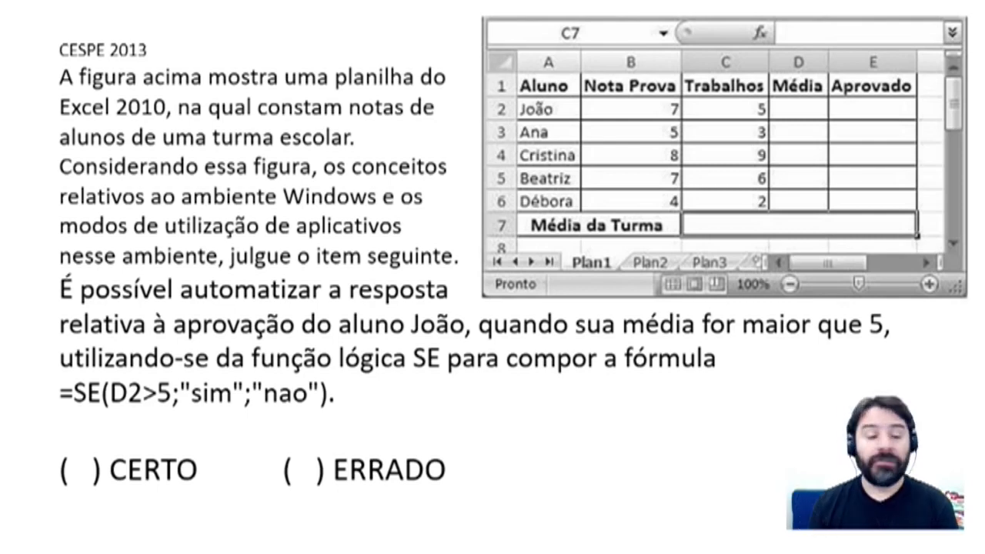
Switch to the Excel workbook and enter =MÉDIA(B2;C2) in cell D2 to average the first student's two grades
{"action": "left_click", "coordinate": [434, 356]}
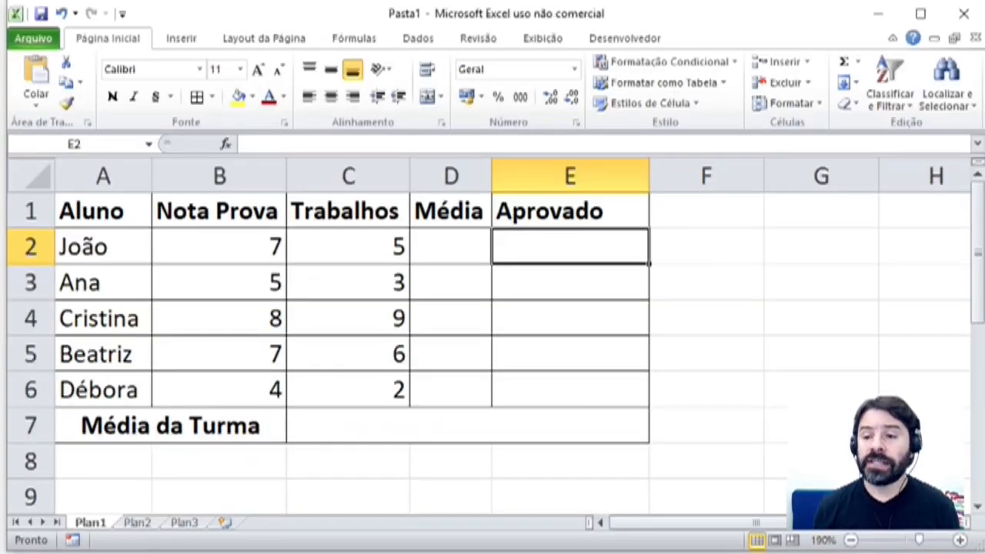
{"action": "left_click", "coordinate": [451, 247]}
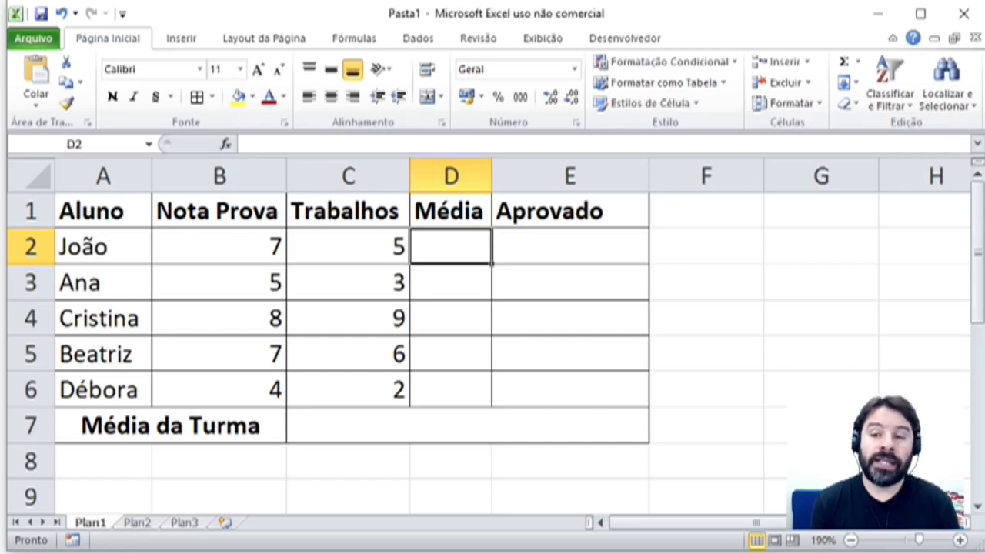
{"action": "type", "text": "=MÉDIA"}
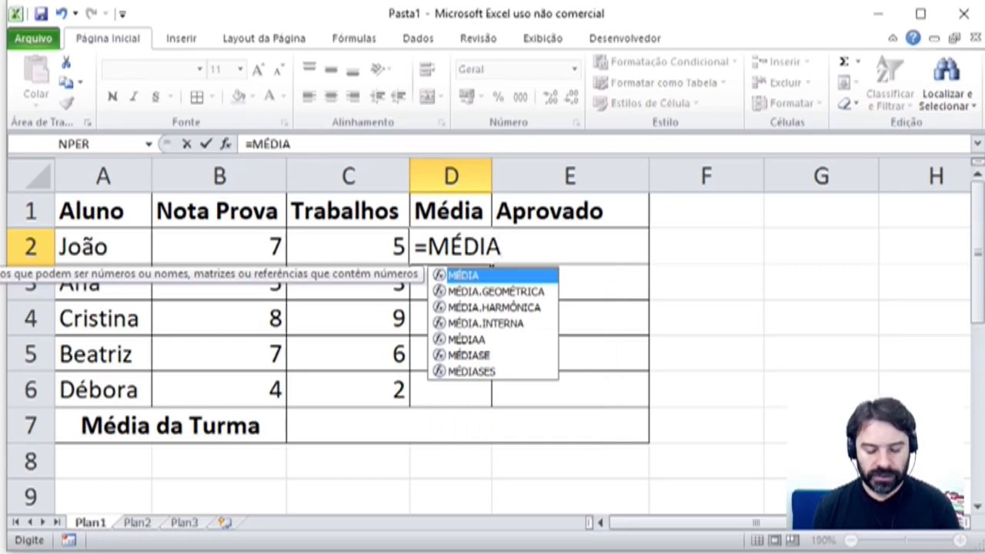
{"action": "type", "text": "("}
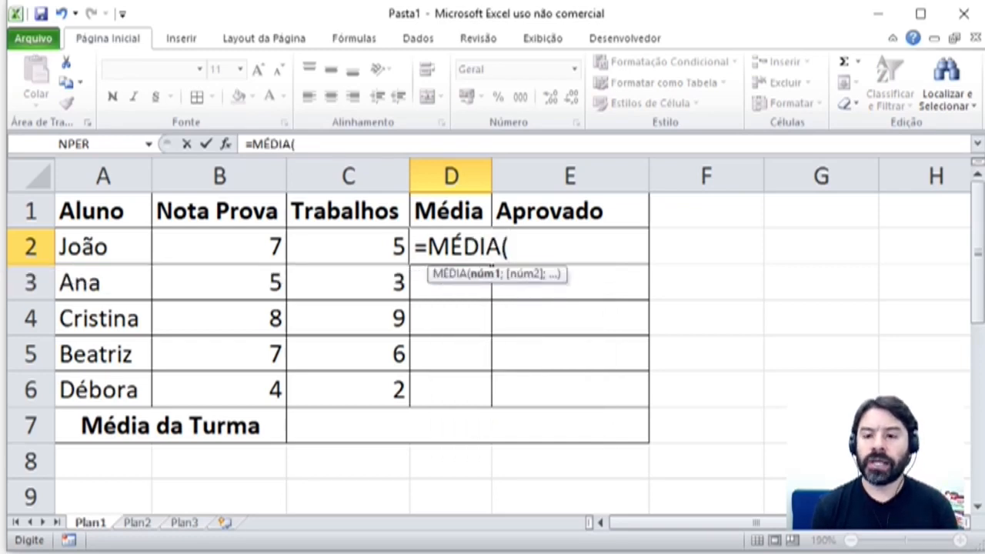
{"action": "type", "text": "B1;"}
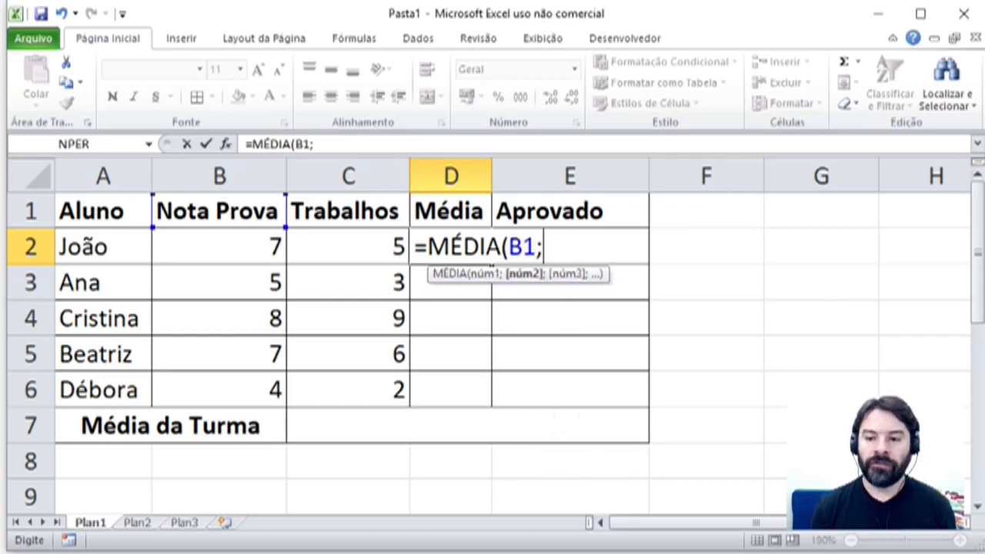
{"action": "key", "text": "BackSpace"}
{"action": "key", "text": "BackSpace"}
{"action": "type", "text": "2;"}
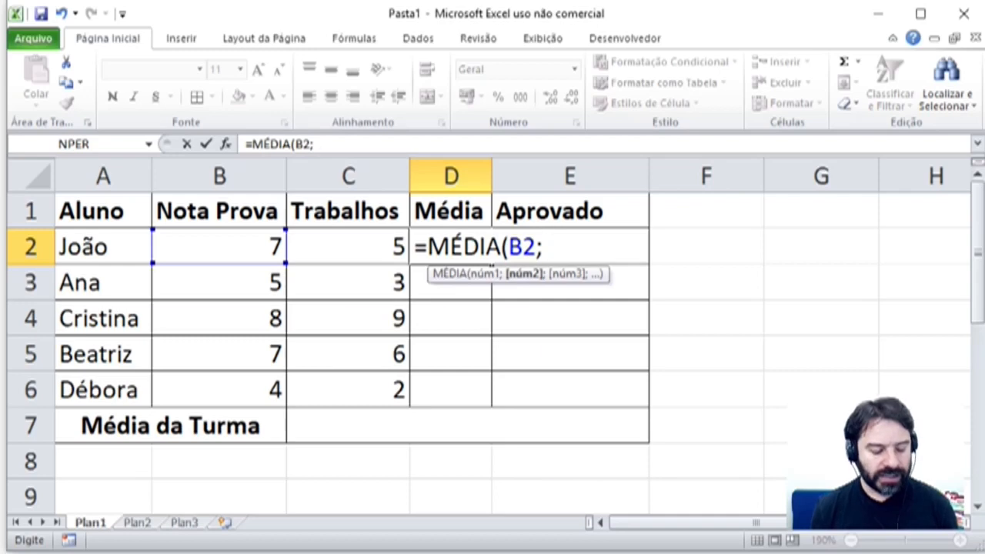
{"action": "type", "text": "C2)"}
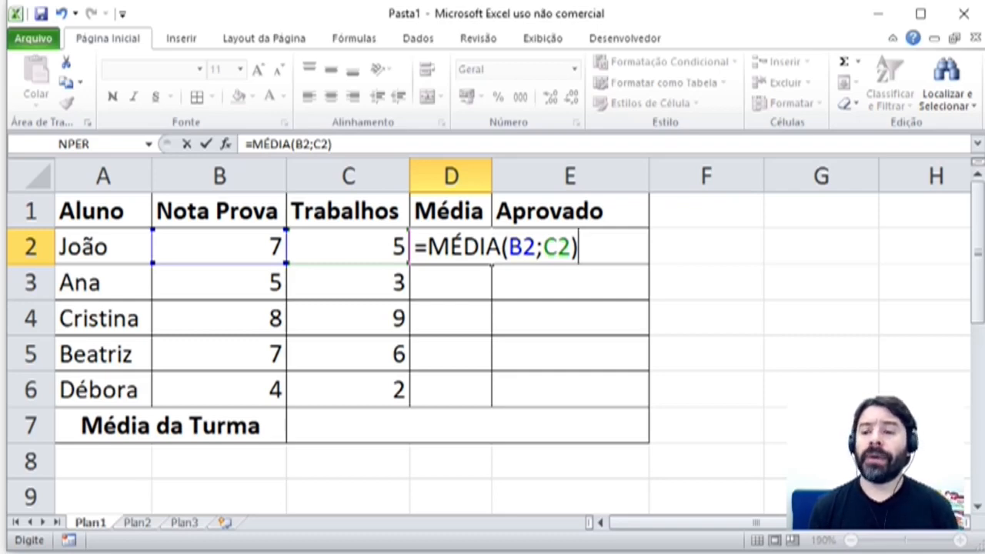
{"action": "key", "text": "Return"}
{"action": "key", "text": "Up"}
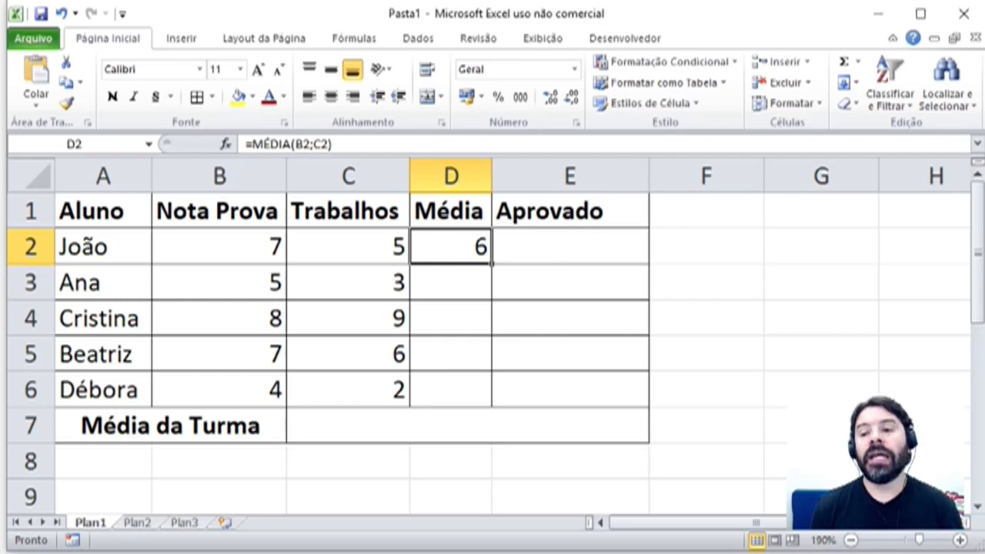
Enter =SE(D2>5;"SIM";"NÃO") in cell E2 to fill in the first student's approval
{"action": "key", "text": "Right"}
{"action": "type", "text": "="}
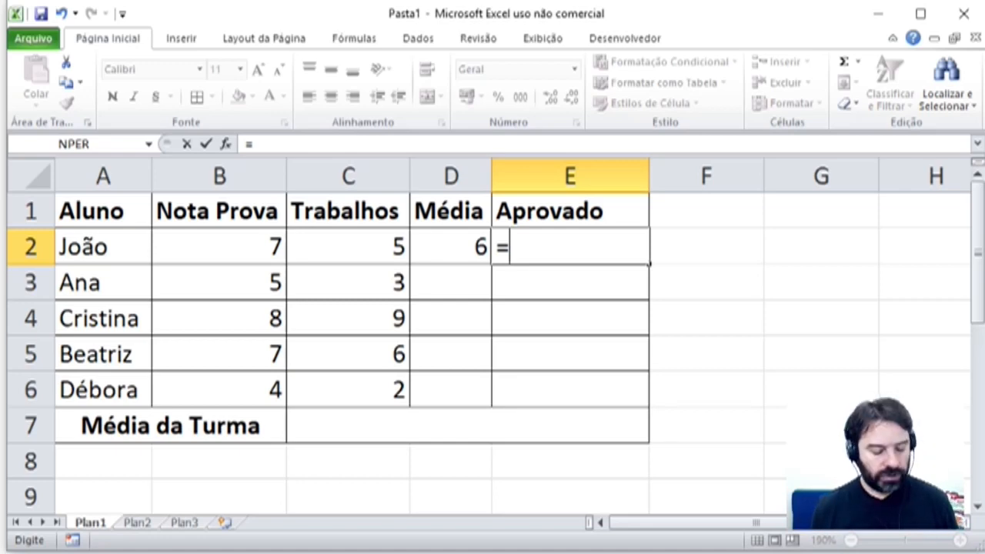
{"action": "type", "text": "SE("}
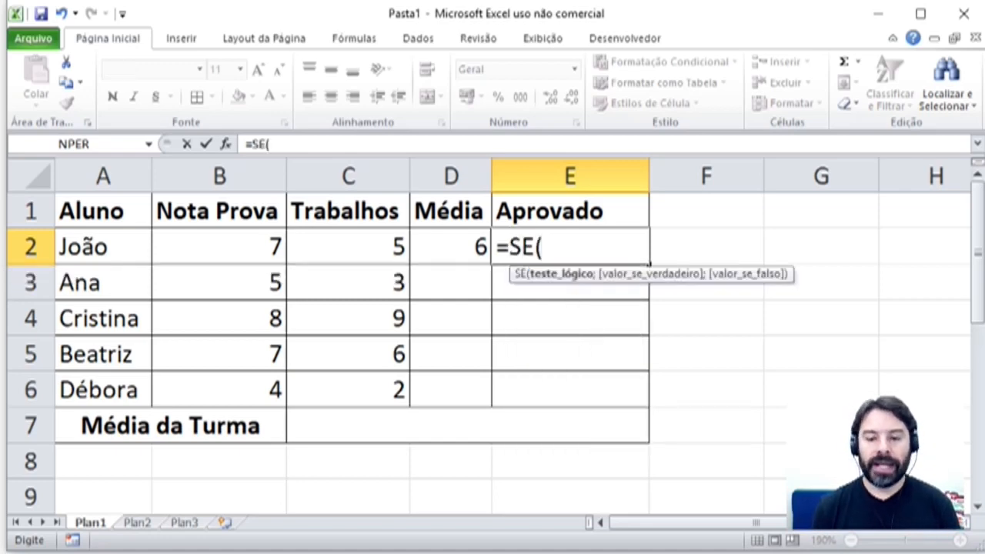
{"action": "type", "text": "D2"}
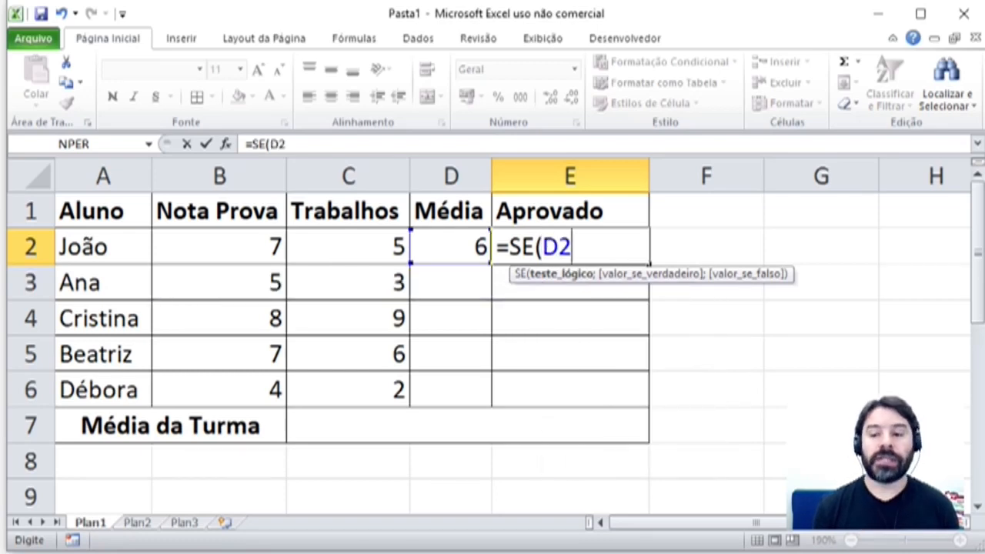
{"action": "type", "text": ">"}
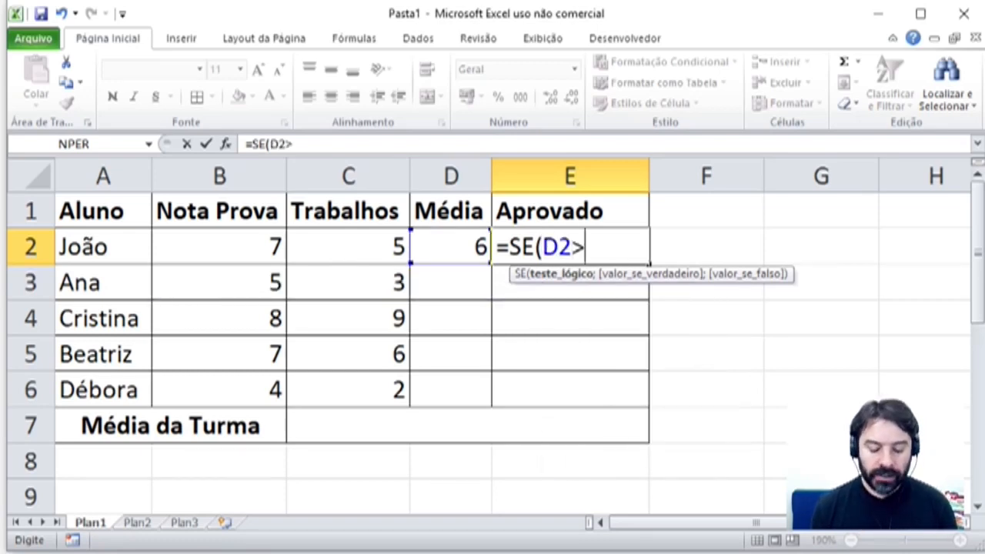
{"action": "type", "text": "5;"}
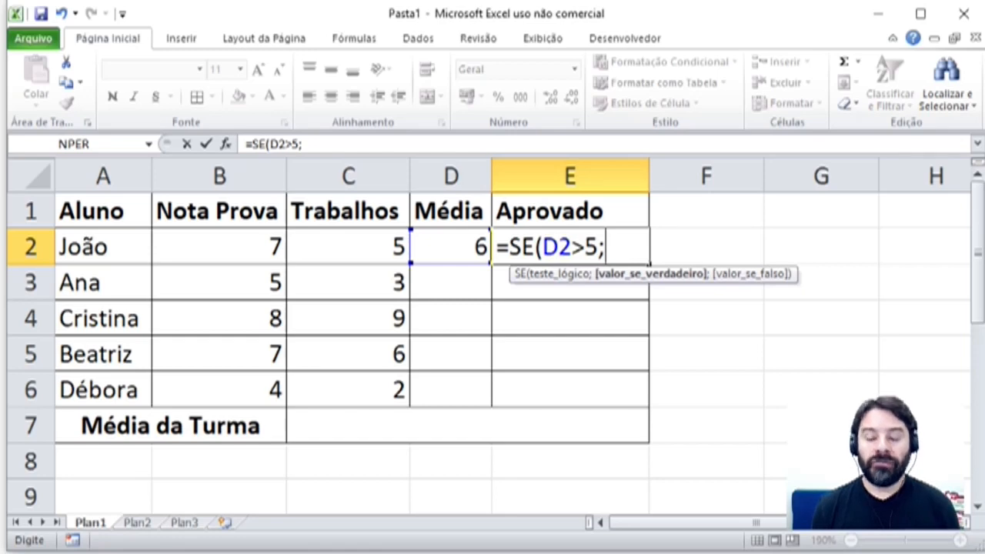
{"action": "type", "text": "\"SIMA"}
{"action": "key", "text": "BackSpace"}
{"action": "type", "text": "\";"}
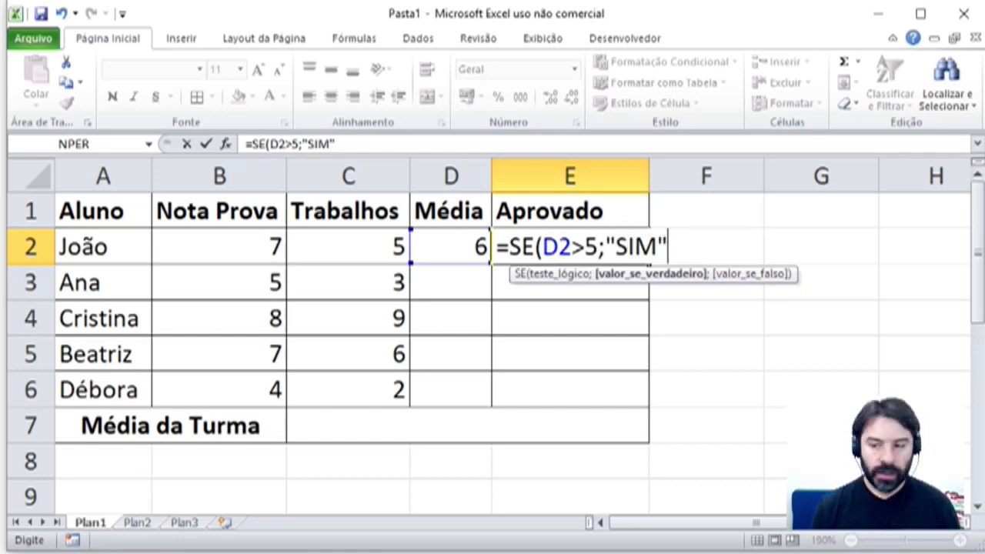
{"action": "type", "text": "\"NAO"}
{"action": "key", "text": "BackSpace"}
{"action": "key", "text": "BackSpace"}
{"action": "type", "text": "ÃO\")"}
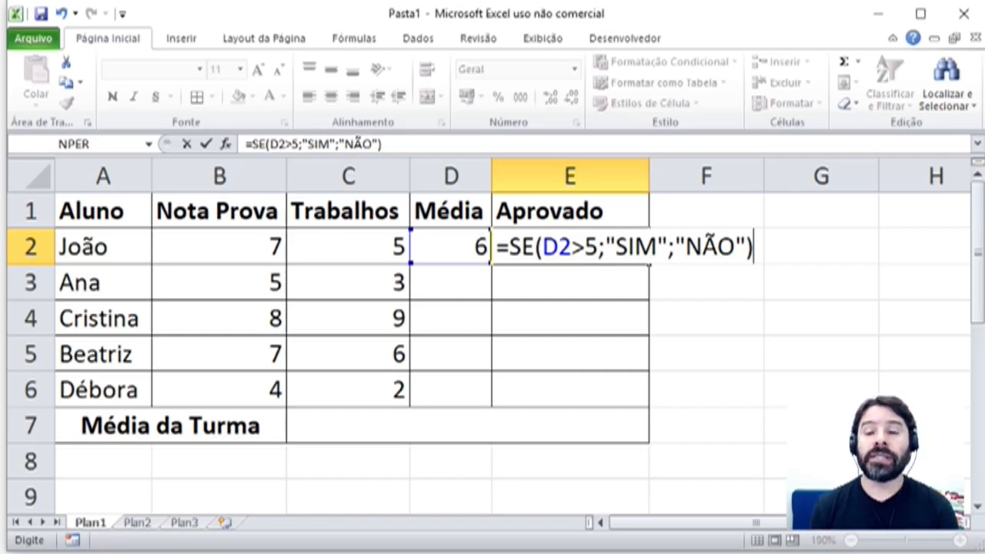
{"action": "key", "text": "Return"}
{"action": "key", "text": "Up"}
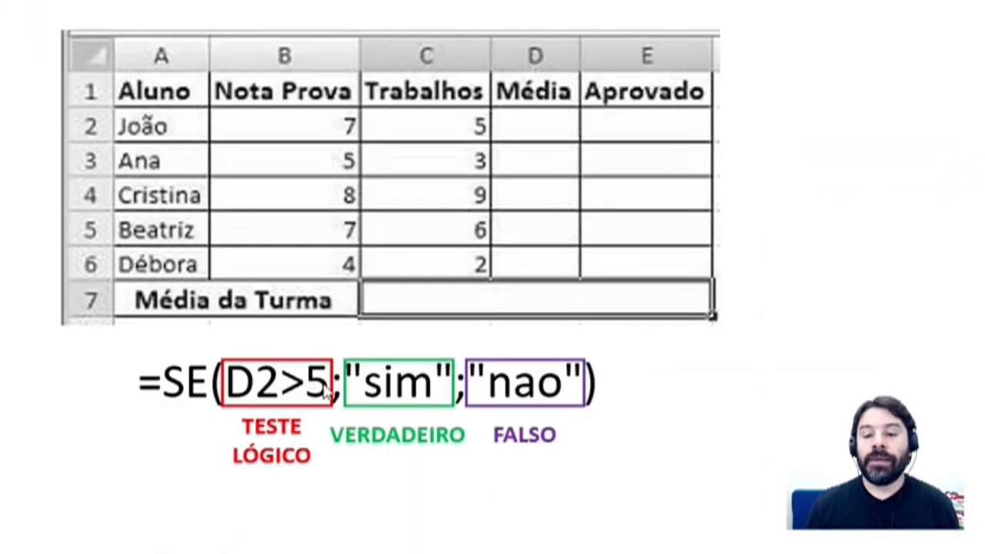
Switch to the slideshow, advance to the exam question and reveal the answer CERTO, and go back through the slides
{"action": "key", "text": "Right"}
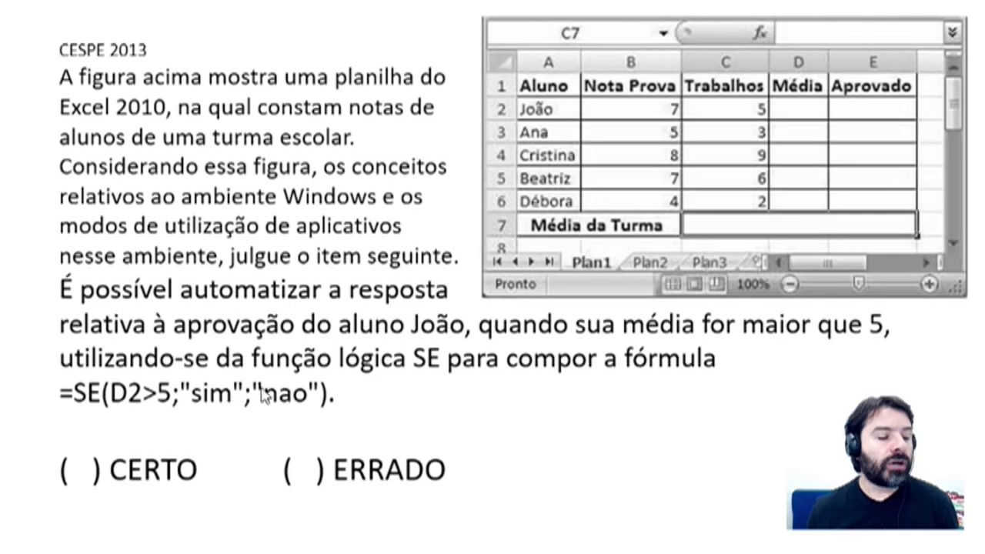
{"action": "left_click", "coordinate": [165, 473]}
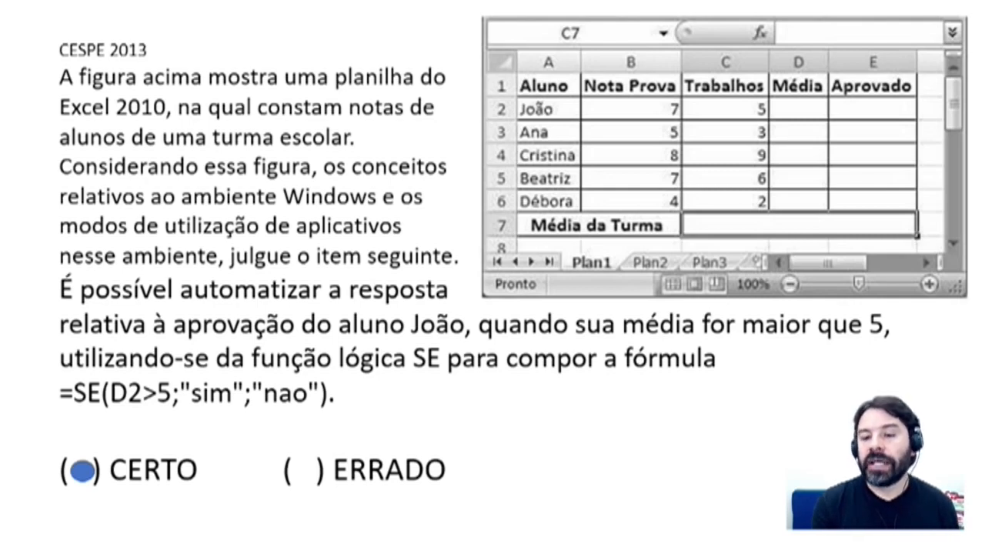
{"action": "key", "text": "Left"}
{"action": "key", "text": "Left"}
{"action": "key", "text": "Left"}
{"action": "key", "text": "Right"}
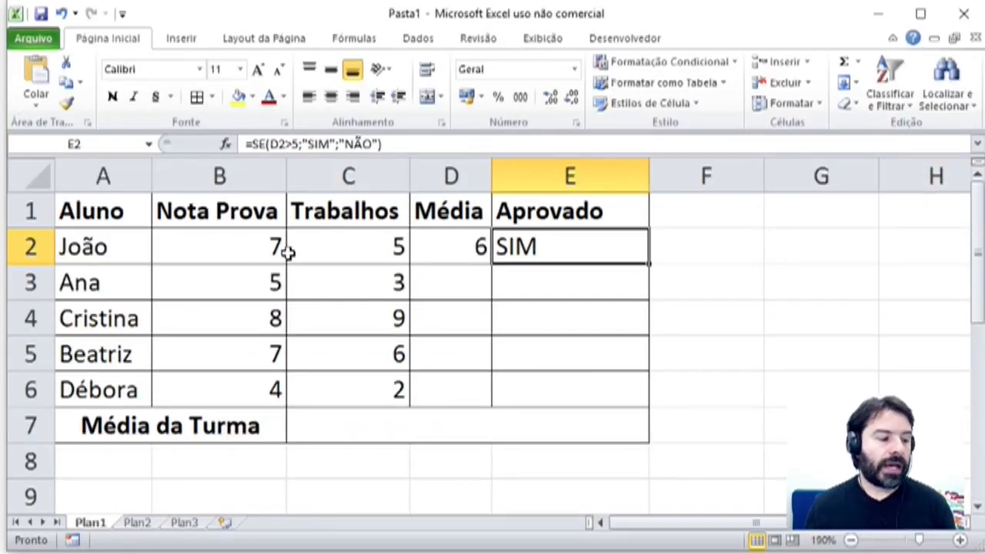
Set the first student's exam grade in cell B2 of the workbook to 4
{"action": "left_click", "coordinate": [339, 246]}
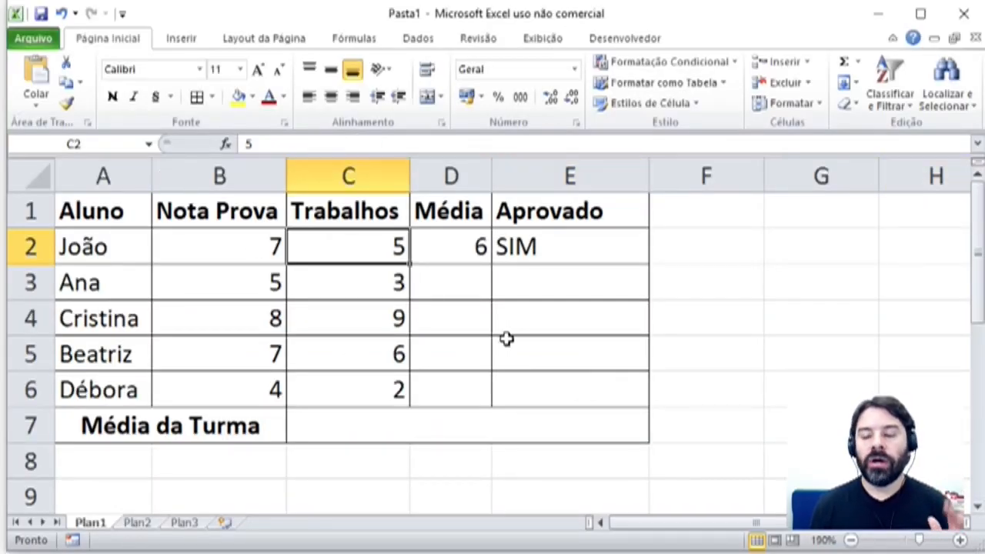
{"action": "key", "text": "Left"}
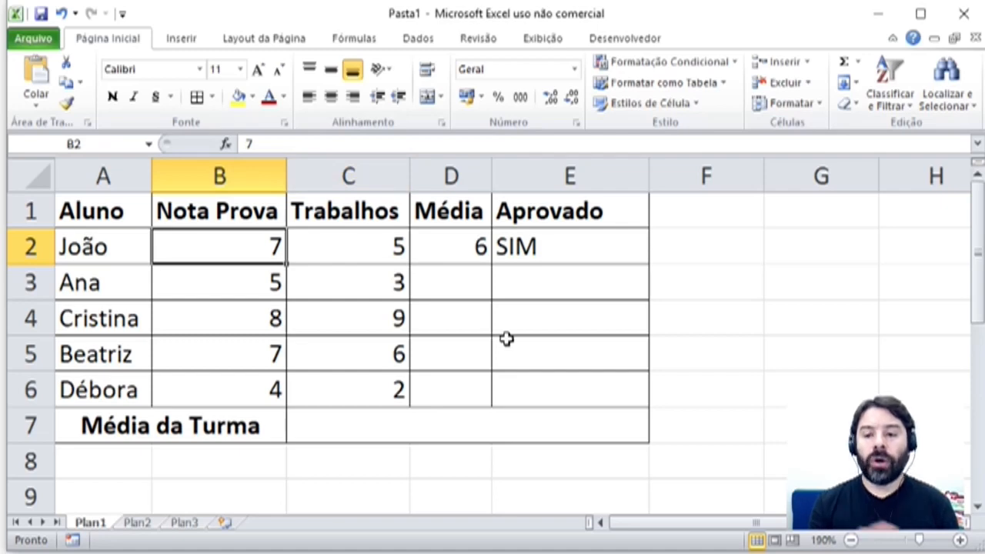
{"action": "type", "text": "4"}
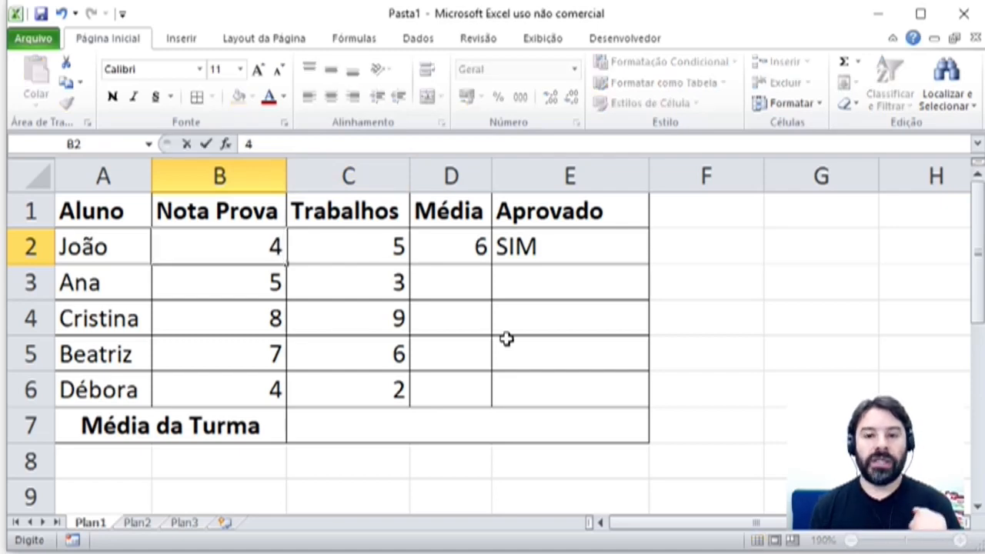
{"action": "key", "text": "Return"}
{"action": "key", "text": "Up"}
{"action": "key", "text": "Right"}
{"action": "key", "text": "Right"}
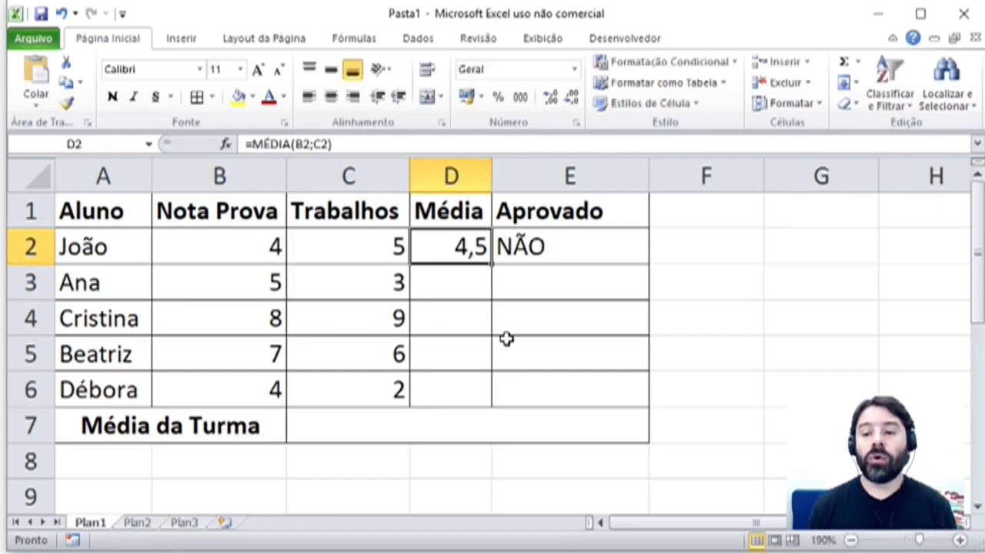
Examine the average formula in D2 and the cells it references, leaving it unmodified
{"action": "key", "text": "Left"}
{"action": "key", "text": "Left"}
{"action": "key", "text": "Right"}
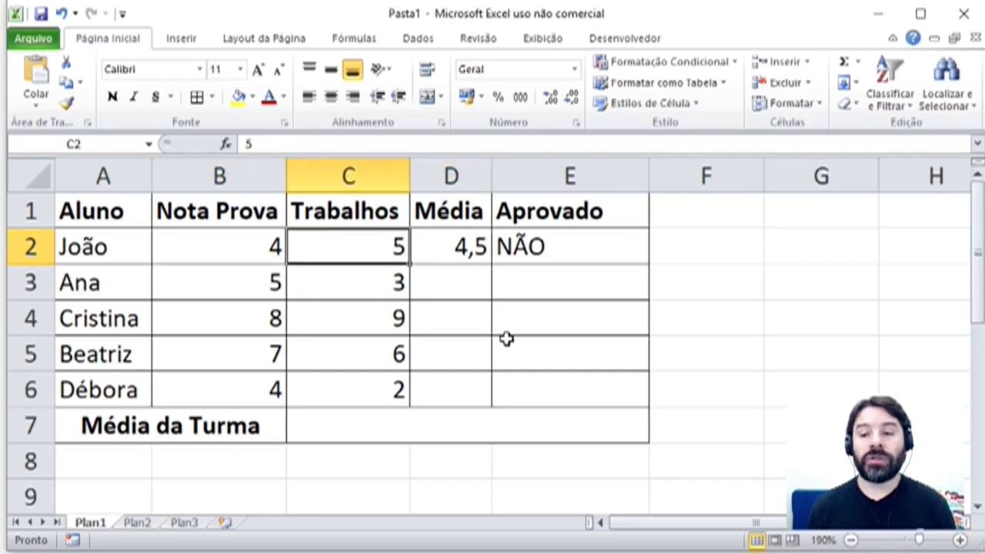
{"action": "key", "text": "Right"}
{"action": "key", "text": "F2"}
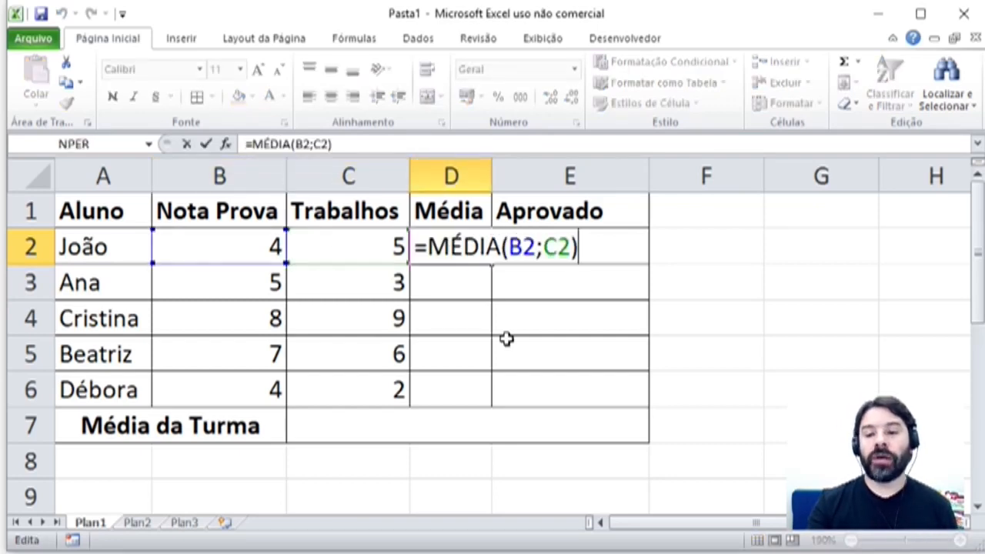
{"action": "key", "text": "Return"}
{"action": "key", "text": "Up"}
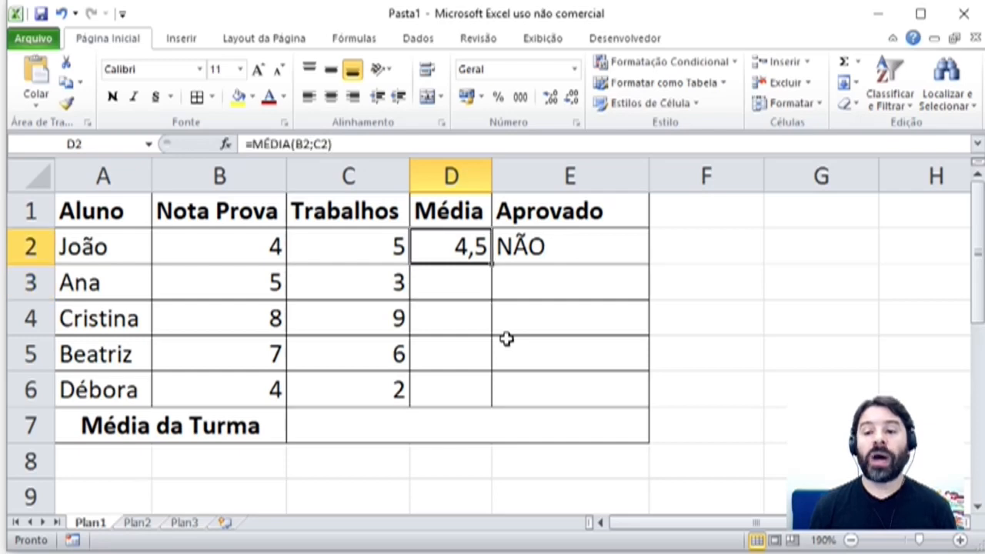
Examine the SE formula in E2, including its logical test and its true and false values
{"action": "key", "text": "Right"}
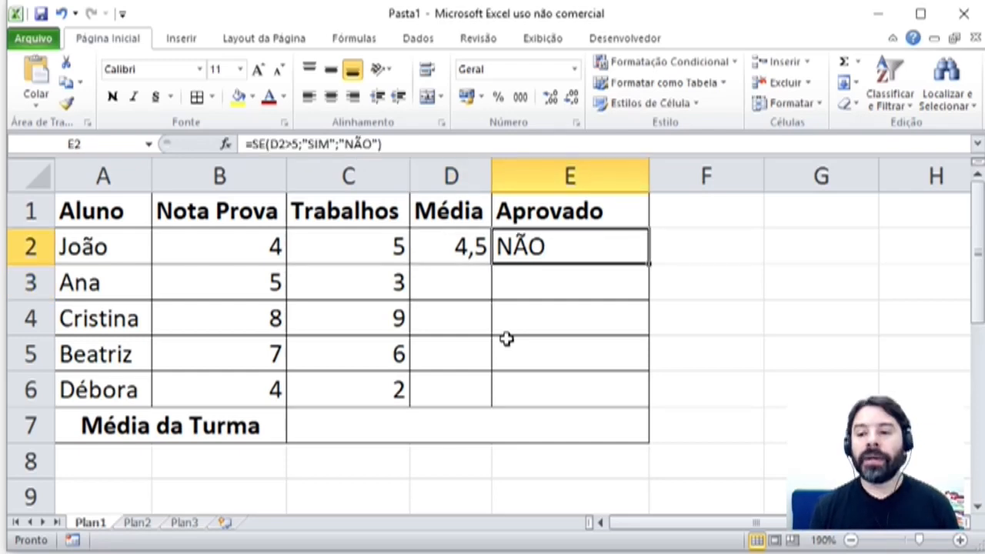
{"action": "key", "text": "F2"}
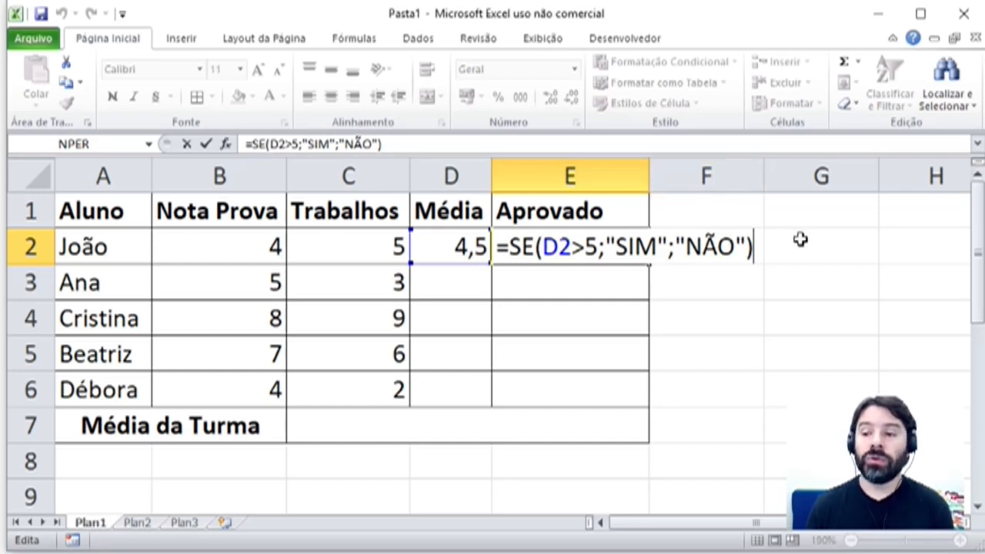
{"action": "key", "text": "Return"}
{"action": "key", "text": "Up"}
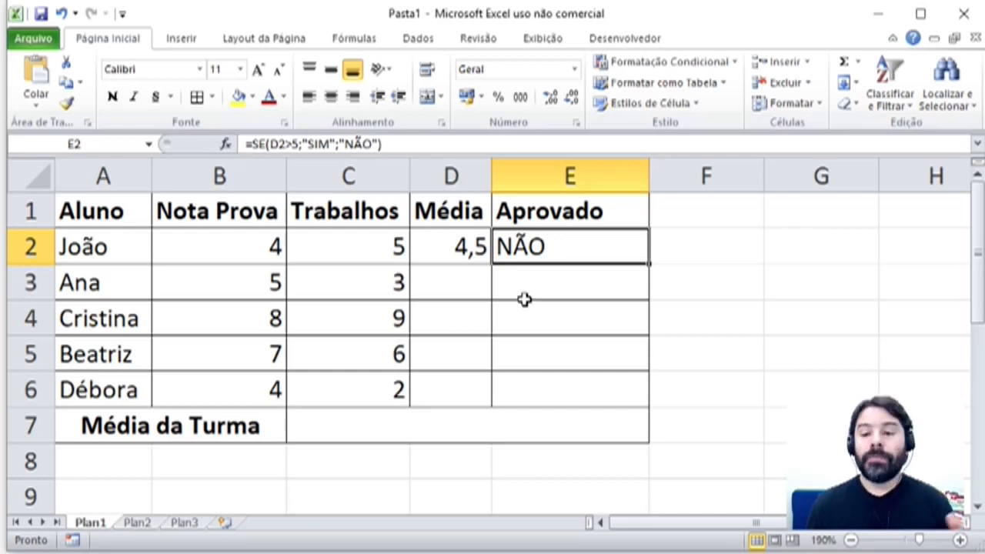
{"action": "key", "text": "F2"}
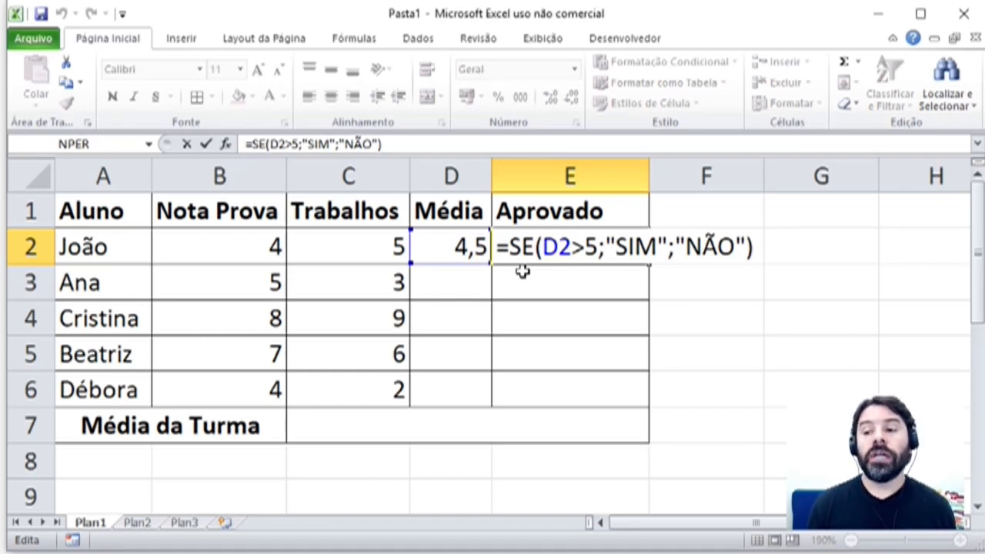
{"action": "key", "text": "Return"}
{"action": "key", "text": "Up"}
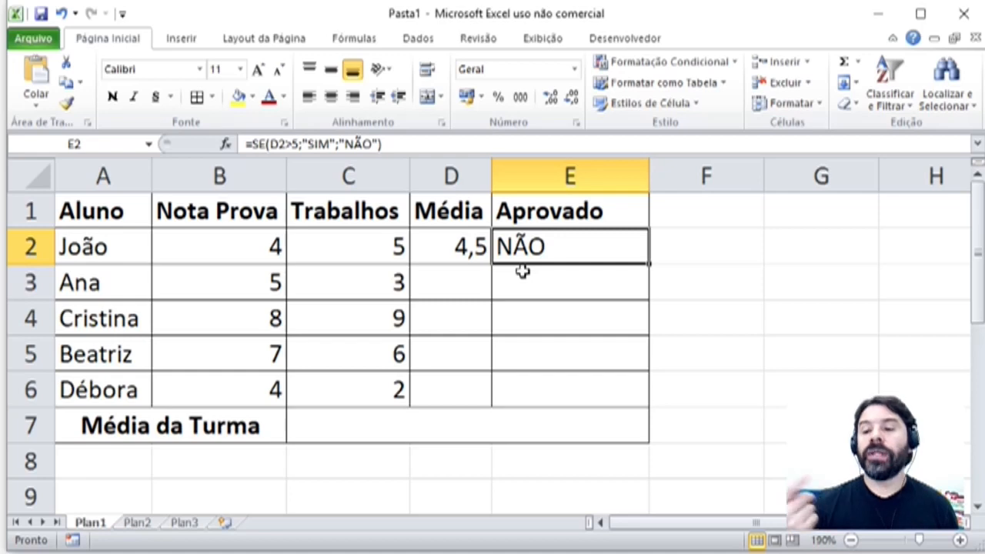
{"action": "key", "text": "F2"}
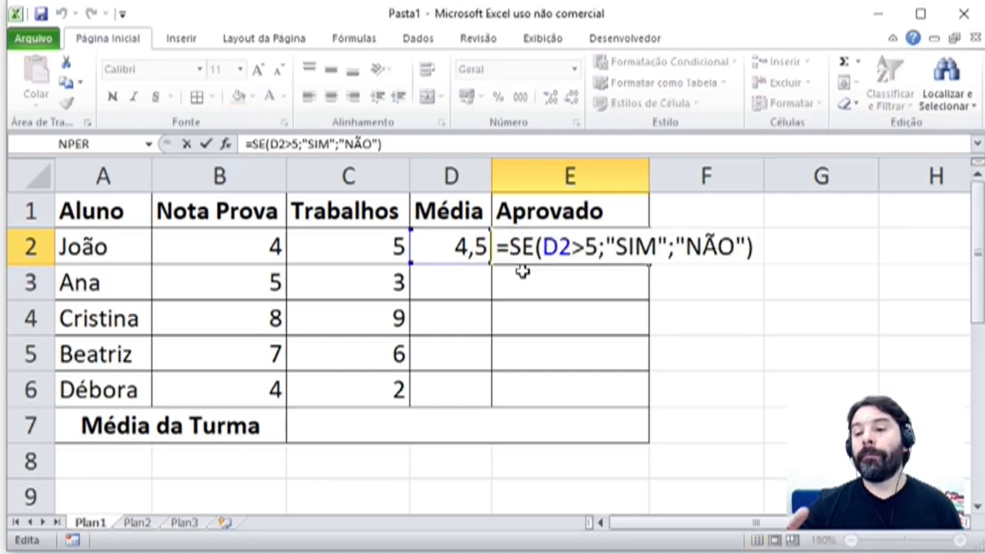
{"action": "key", "text": "Return"}
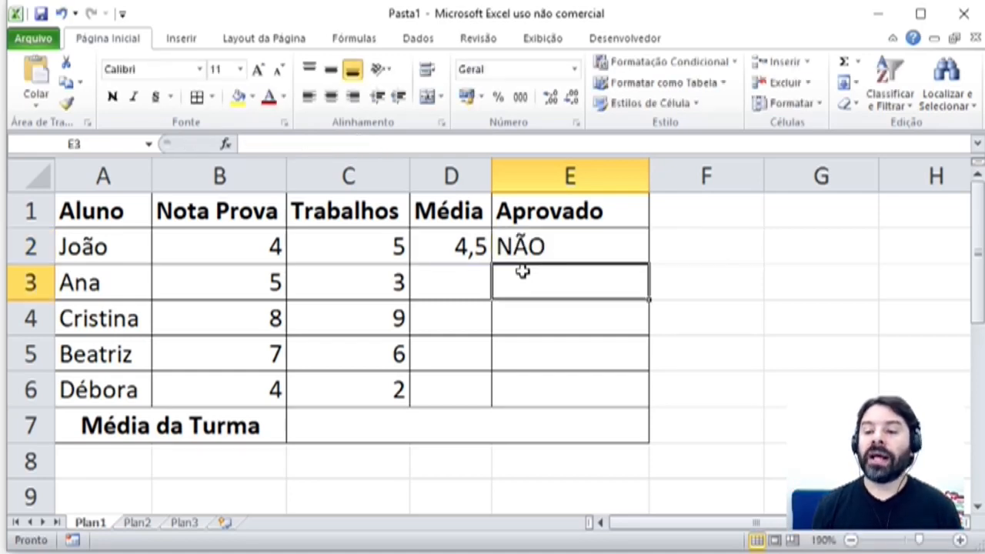
{"action": "key", "text": "Up"}
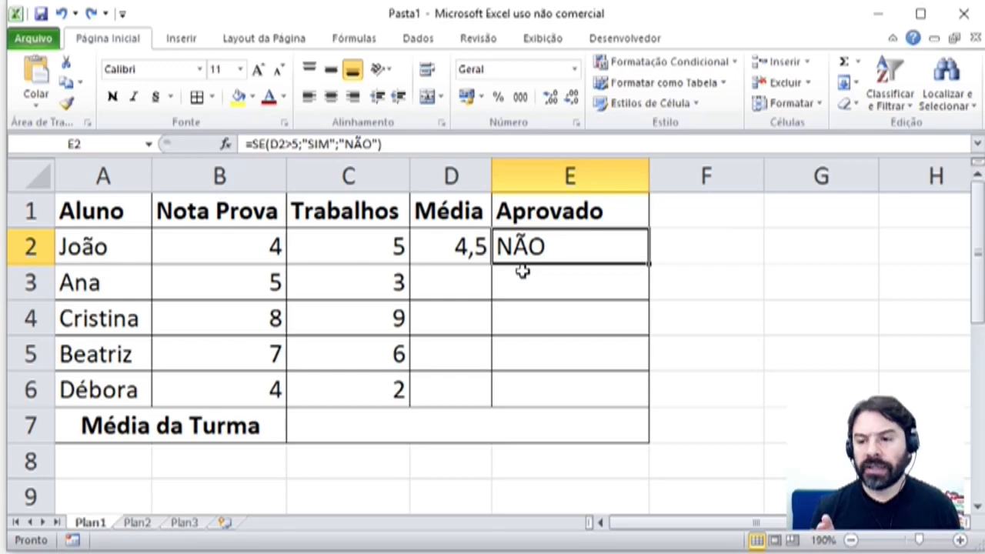
Set the exam grade in B2 to 7 and review the SE formula in E2 against the recalculated average
{"action": "key", "text": "Left"}
{"action": "key", "text": "Left"}
{"action": "key", "text": "Left"}
{"action": "type", "text": "7"}
{"action": "key", "text": "ctrl+Return"}
{"action": "key", "text": "Right"}
{"action": "key", "text": "Right"}
{"action": "key", "text": "Right"}
{"action": "key", "text": "F2"}
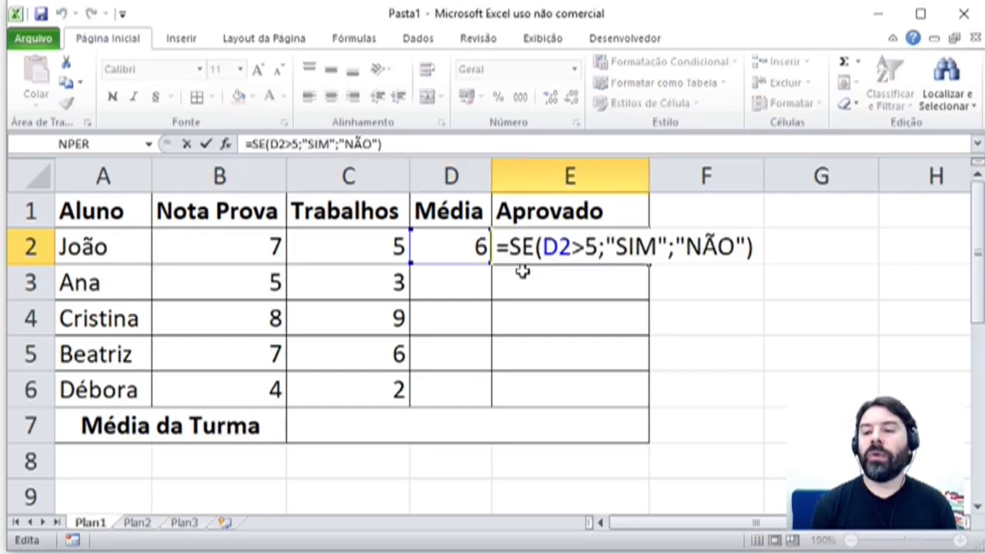
{"action": "key", "text": "Return"}
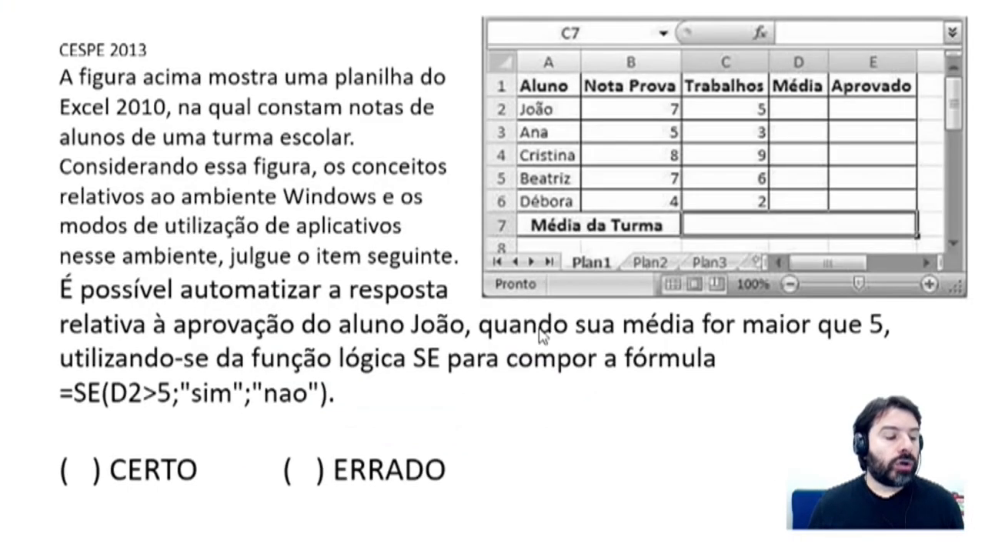
Reveal the answer CERTO on the CESPE 2013 question slide of the slideshow
{"action": "key", "text": "Right"}
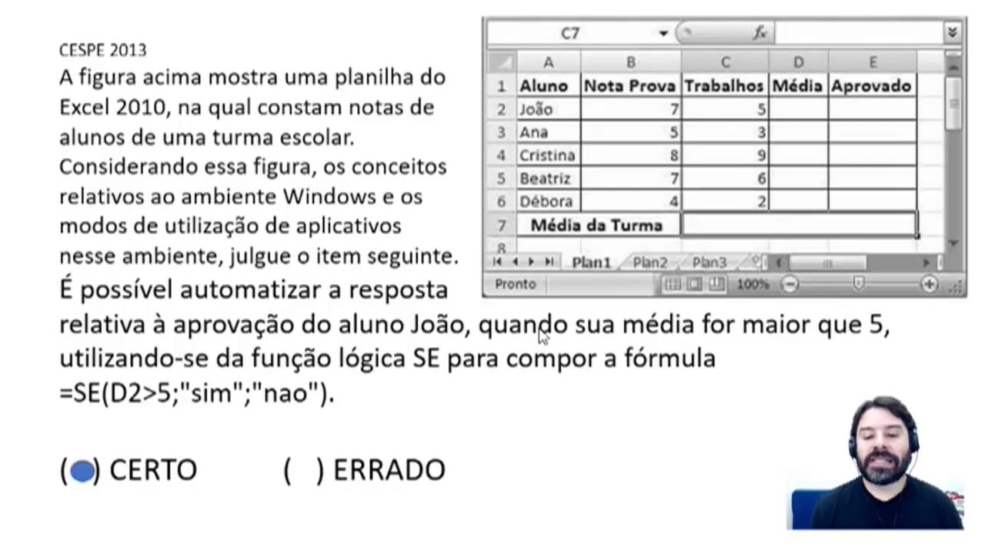